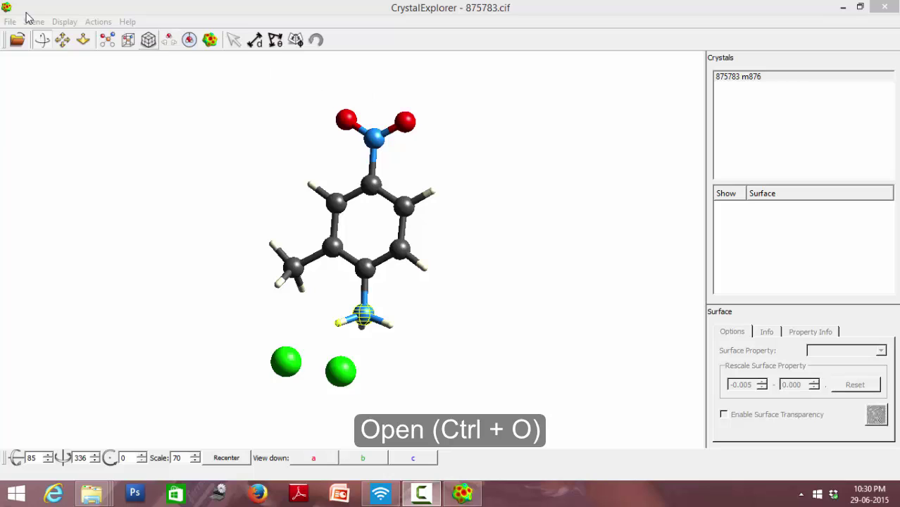
# Dismiss the window options and File menu without making changes.
pyautogui.click(4, 7)
pyautogui.click(42, 7)
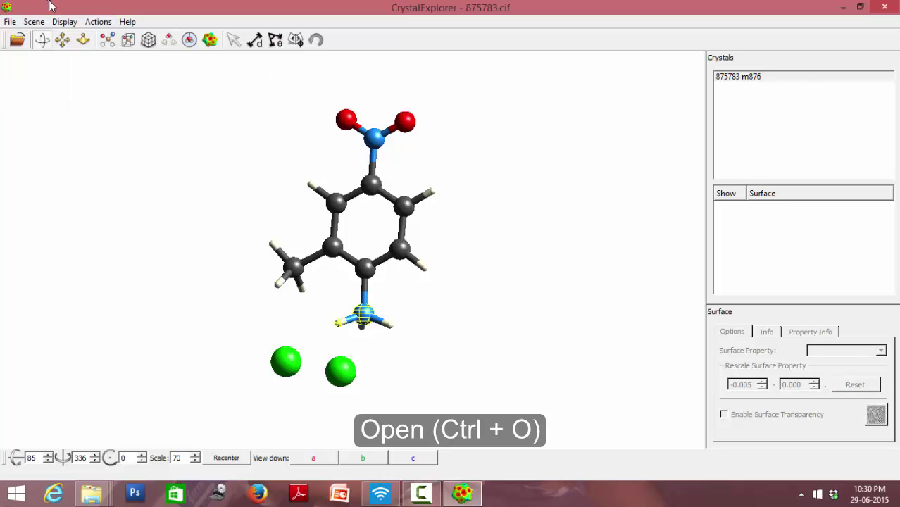
pyautogui.click(9, 23)
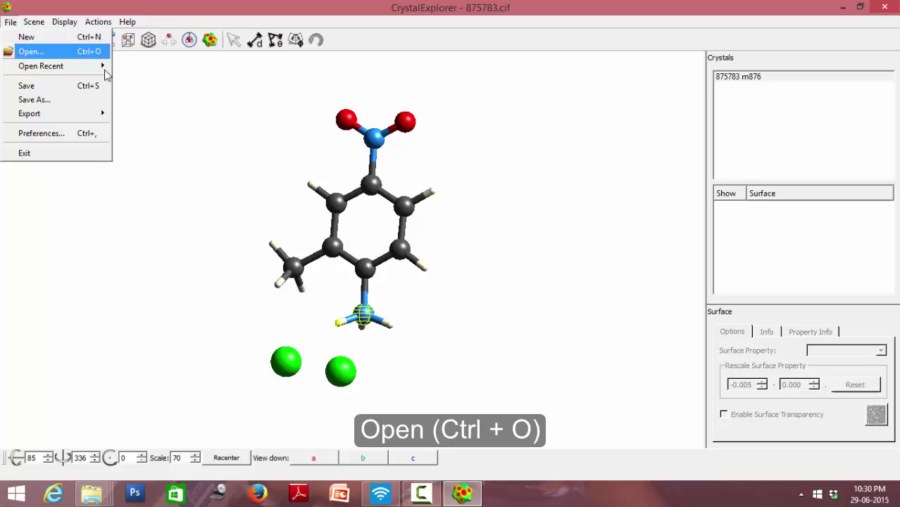
pyautogui.click(210, 120)
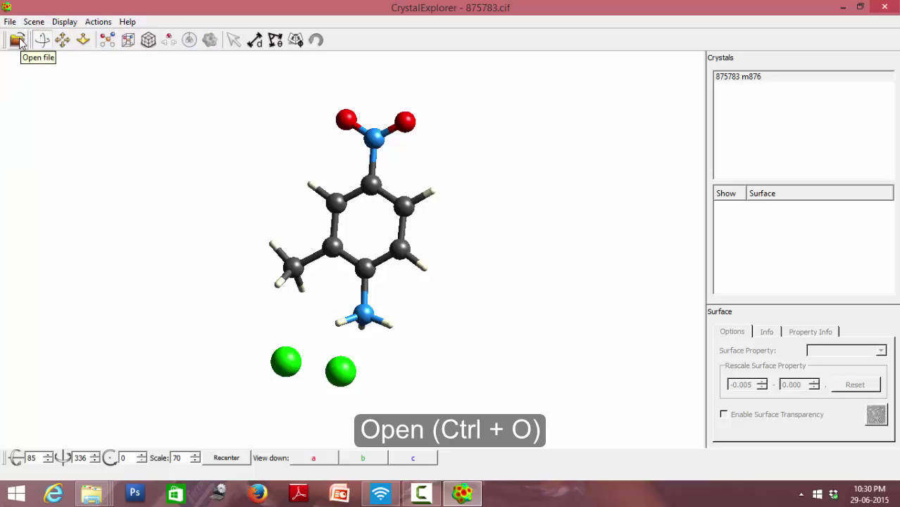
# Select all atoms, then deselect the two green chloride atoms.
pyautogui.rightClick(197, 142)
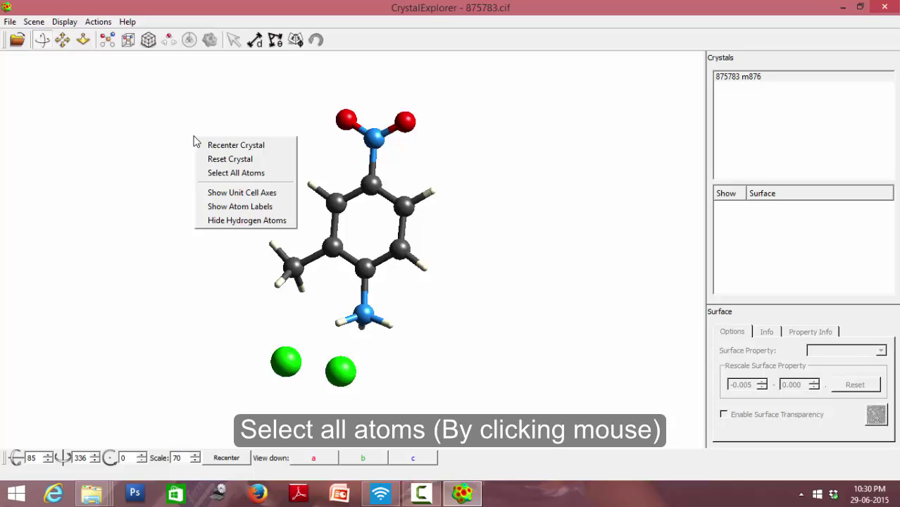
pyautogui.click(224, 176)
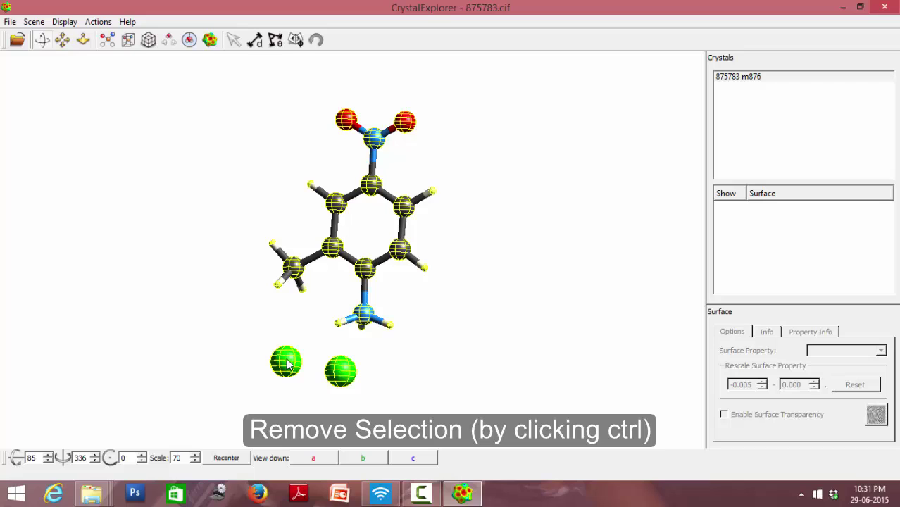
pyautogui.keyDown('ctrl'); pyautogui.click(288, 363); pyautogui.keyUp('ctrl')
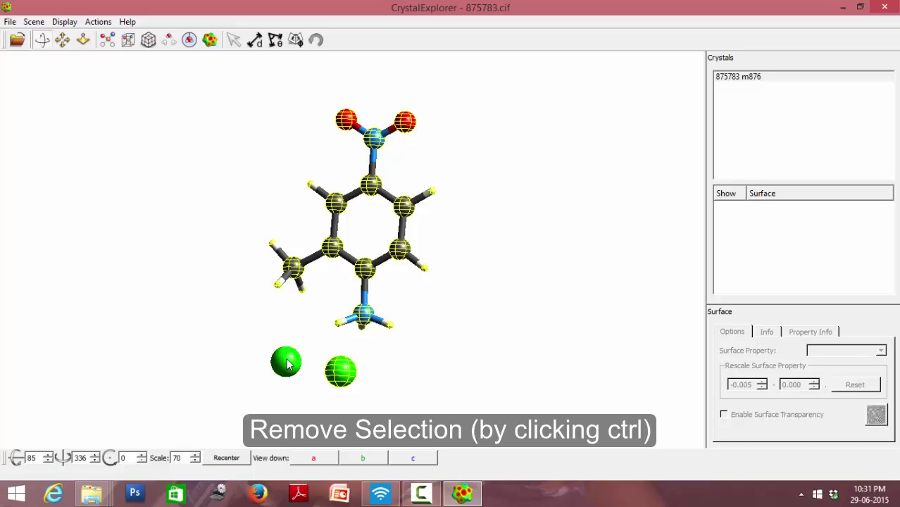
pyautogui.keyDown('ctrl'); pyautogui.click(343, 379); pyautogui.keyUp('ctrl')
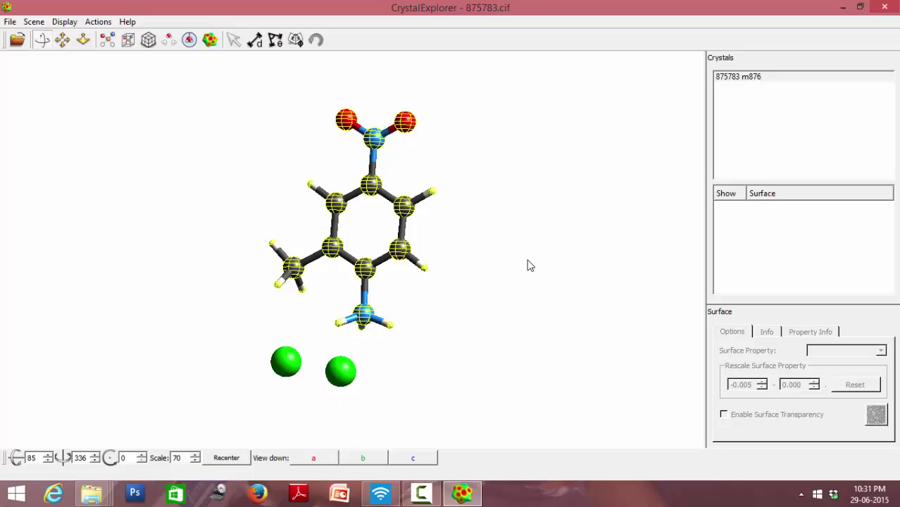
# Rotate the crystal slightly so both green chlorides sit below the cation.
pyautogui.moveTo(529, 265)
pyautogui.mouseDown()
pyautogui.moveTo(321, 276)
pyautogui.moveTo(497, 247)
pyautogui.moveTo(532, 288)
pyautogui.moveTo(551, 294)
pyautogui.moveTo(570, 281)
pyautogui.moveTo(571, 257)
pyautogui.moveTo(379, 269)
pyautogui.moveTo(410, 229)
pyautogui.moveTo(470, 219)
pyautogui.moveTo(429, 217)
pyautogui.moveTo(430, 251)
pyautogui.moveTo(478, 257)
pyautogui.moveTo(500, 229)
pyautogui.mouseUp()
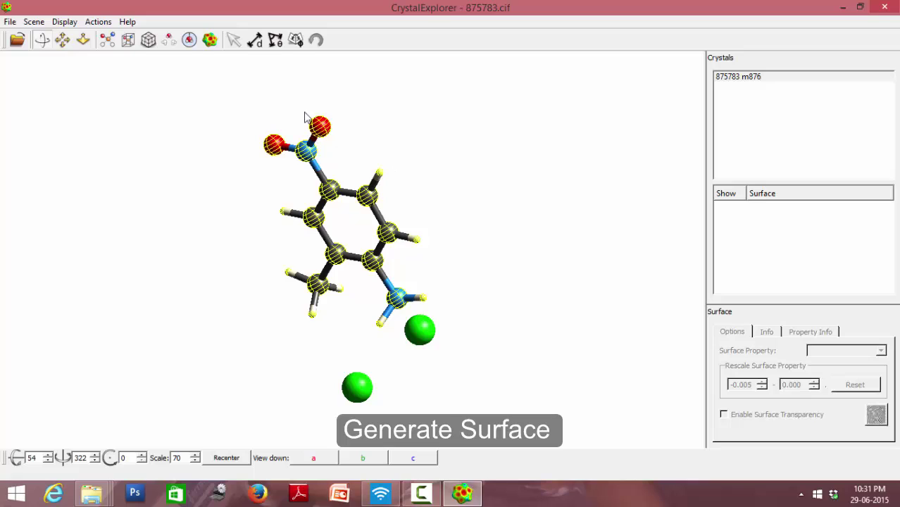
# Start surface generation with surface type Hirshfeld and property None.
pyautogui.click(211, 41)
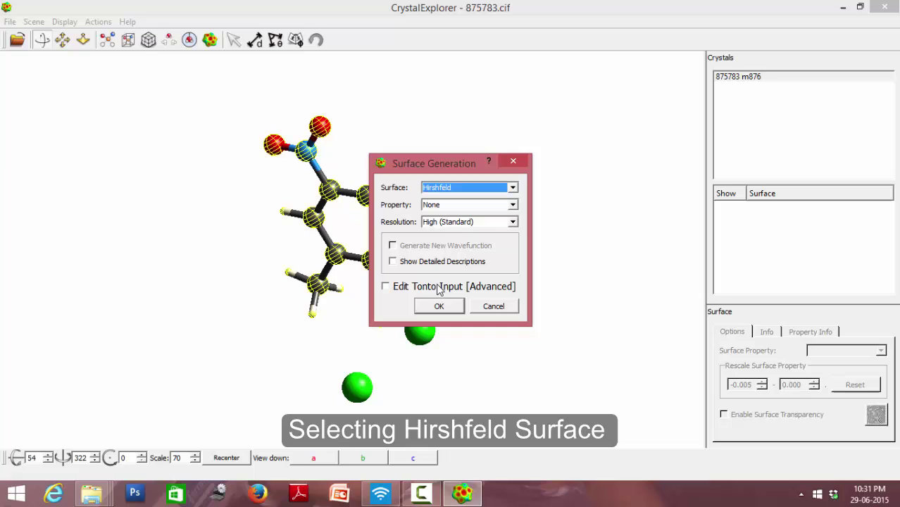
pyautogui.click(495, 192)
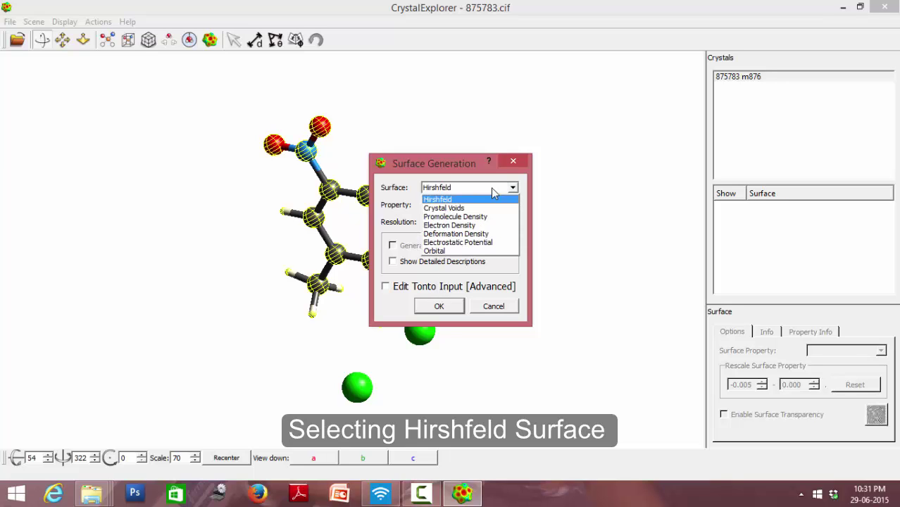
pyautogui.click(494, 193)
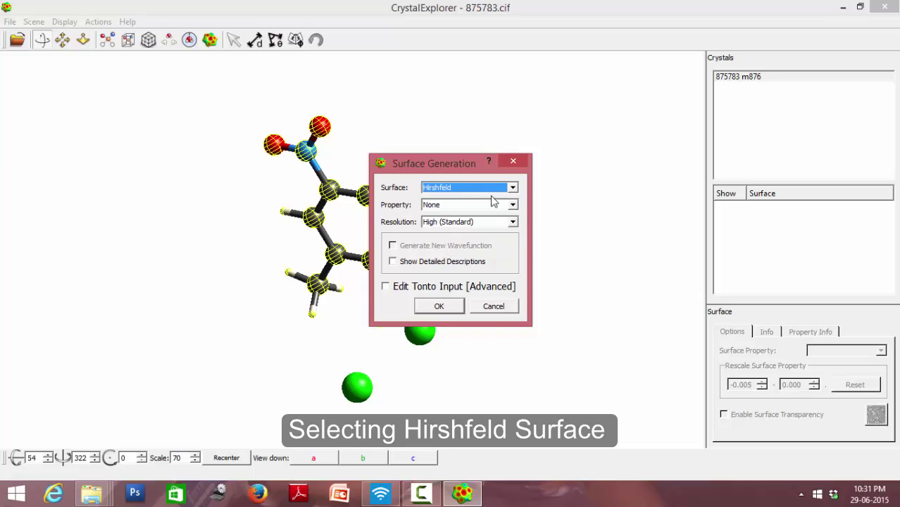
pyautogui.click(490, 206)
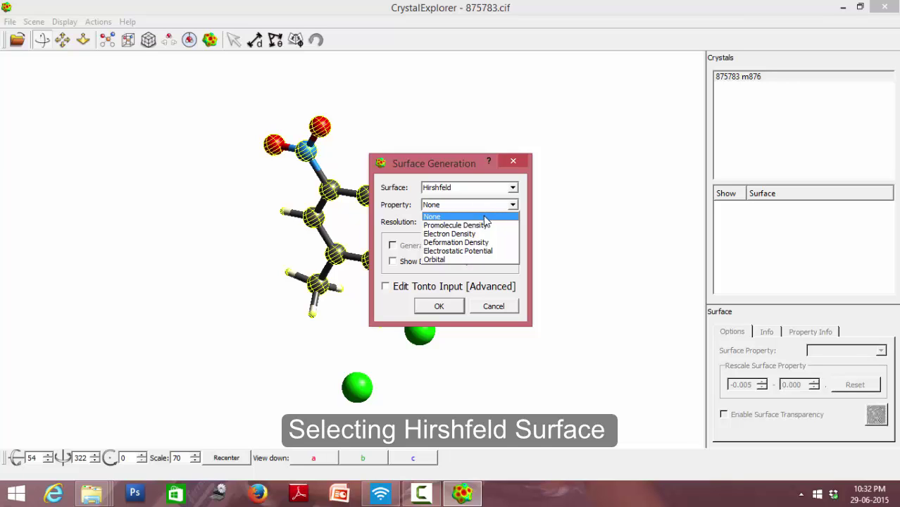
pyautogui.click(485, 217)
pyautogui.click(483, 224)
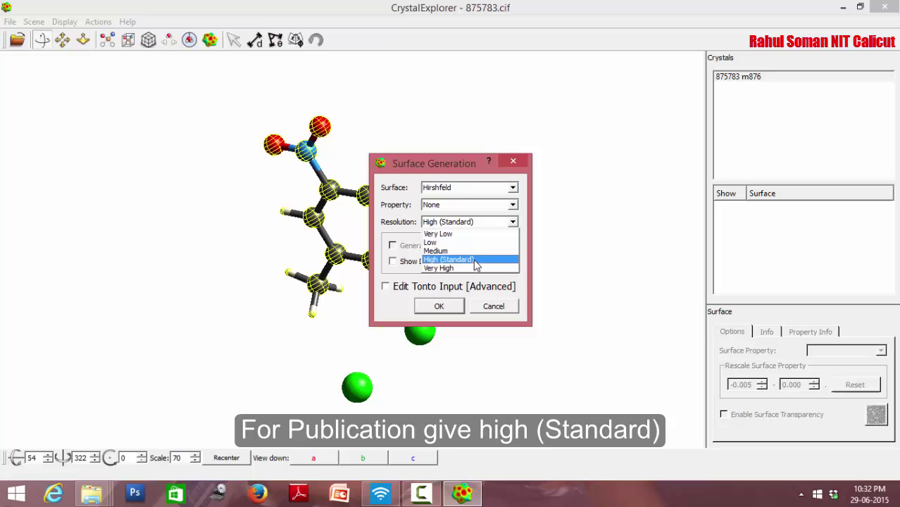
# Pick Very Low from the Resolution list and confirm it.
pyautogui.click(480, 235)
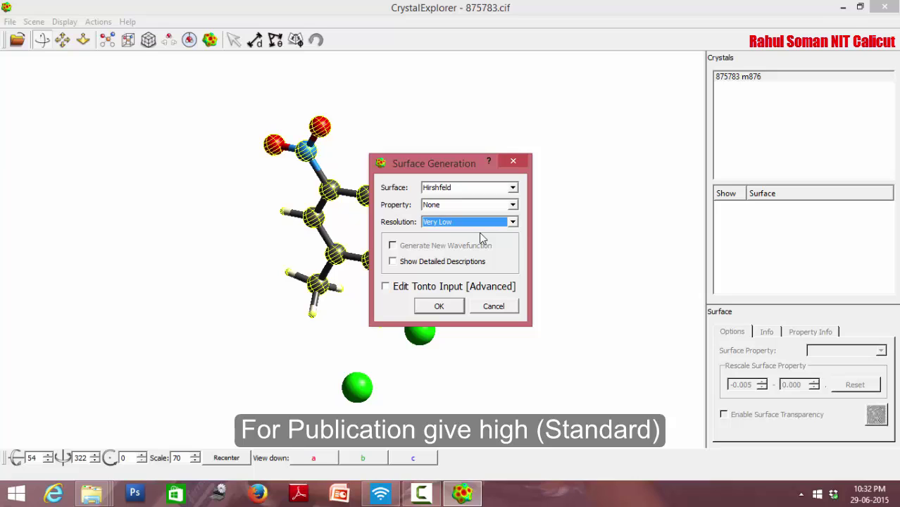
pyautogui.click(483, 224)
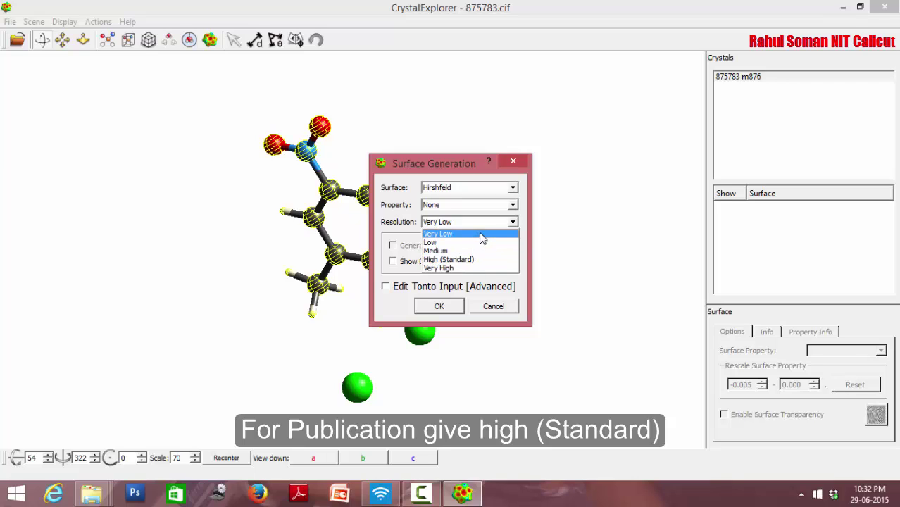
pyautogui.click(482, 236)
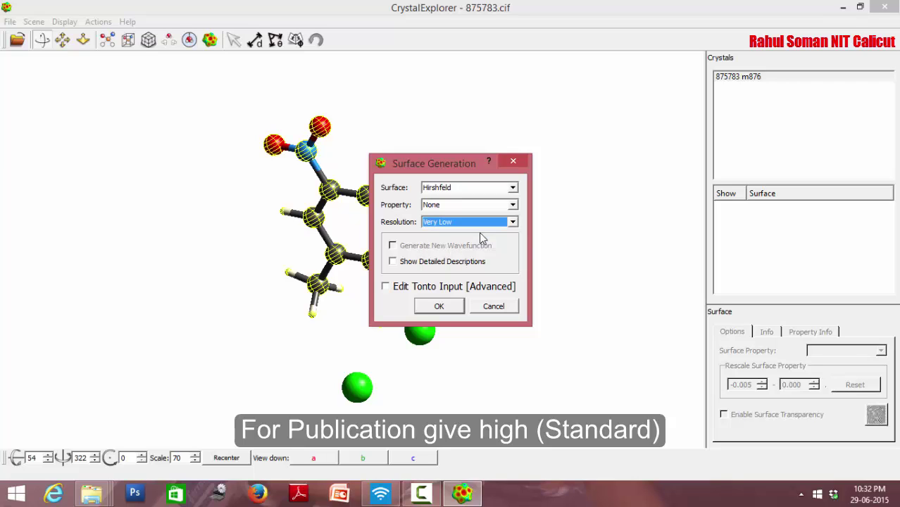
# Leave Tonto input editing off and generate the Very Low Hirshfeld surface.
pyautogui.click(448, 292)
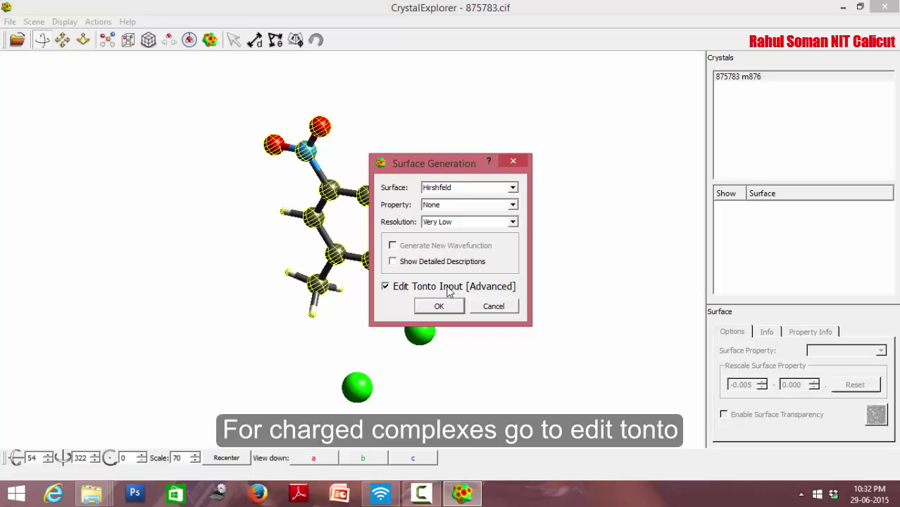
pyautogui.click(448, 290)
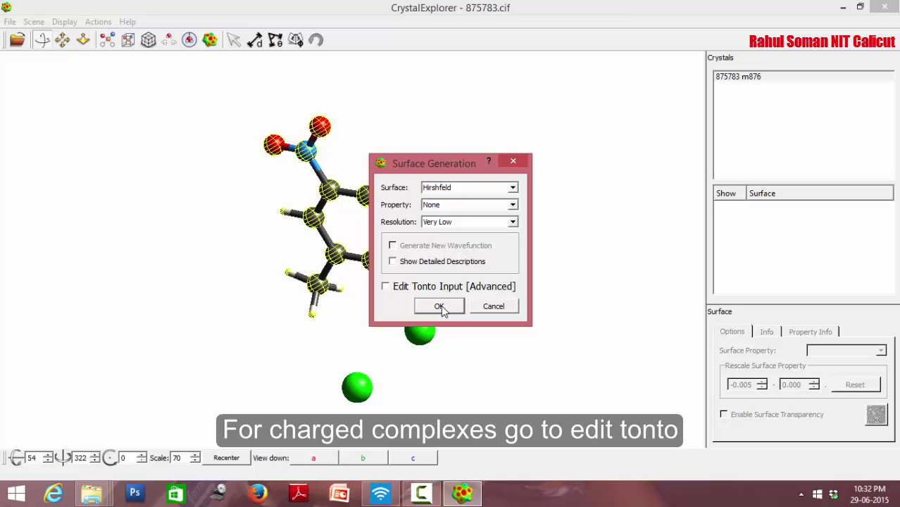
pyautogui.click(439, 307)
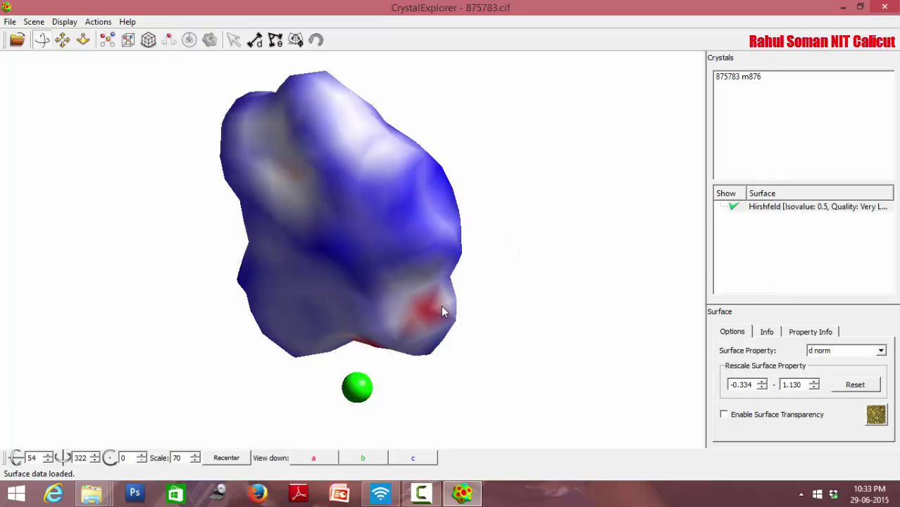
# Rotate the d norm Hirshfeld surface to see the chloride contact spots.
pyautogui.moveTo(458, 203)
pyautogui.mouseDown()
pyautogui.moveTo(334, 291)
pyautogui.moveTo(227, 298)
pyautogui.moveTo(391, 258)
pyautogui.moveTo(512, 254)
pyautogui.moveTo(589, 167)
pyautogui.moveTo(546, 205)
pyautogui.moveTo(603, 160)
pyautogui.moveTo(564, 205)
pyautogui.moveTo(572, 217)
pyautogui.moveTo(584, 199)
pyautogui.moveTo(580, 177)
pyautogui.moveTo(474, 236)
pyautogui.mouseUp()
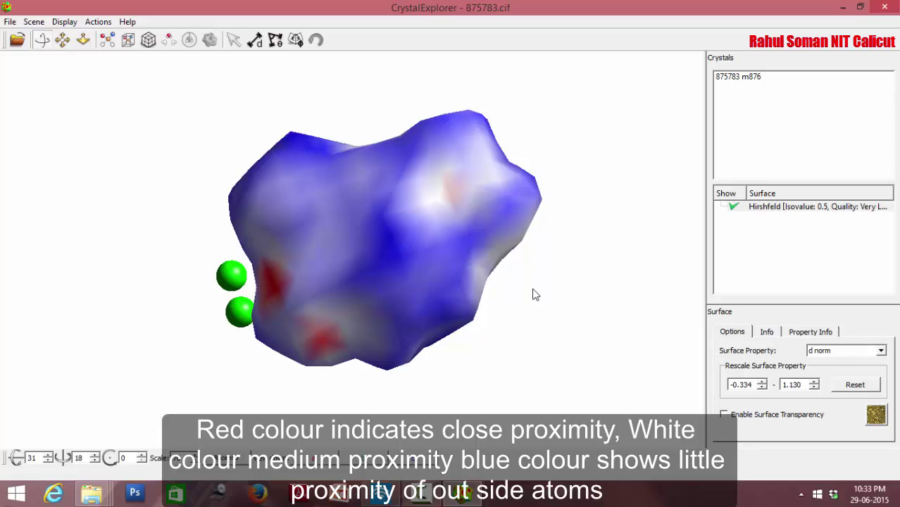
# Enable surface transparency so the cation shows through the Hirshfeld surface.
pyautogui.click(724, 415)
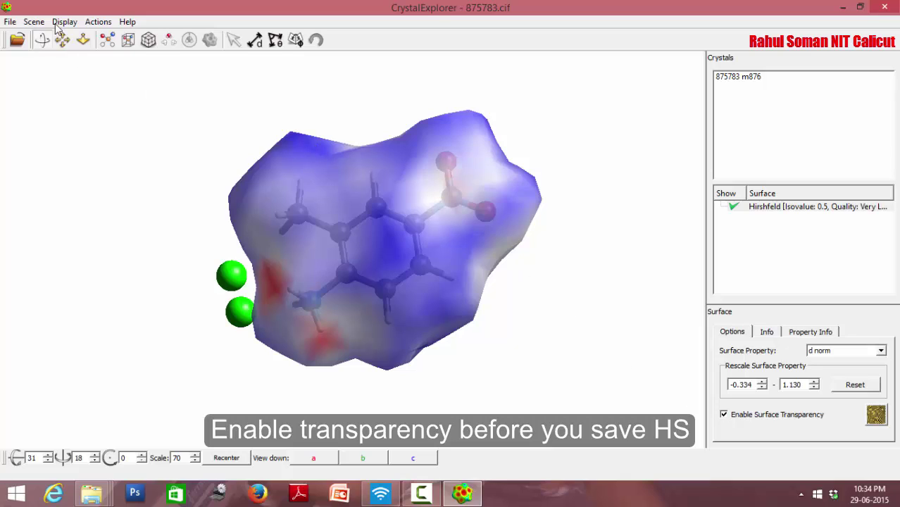
pyautogui.click(733, 415)
pyautogui.click(733, 414)
# Save the project as 875783.cxp.
pyautogui.click(11, 22)
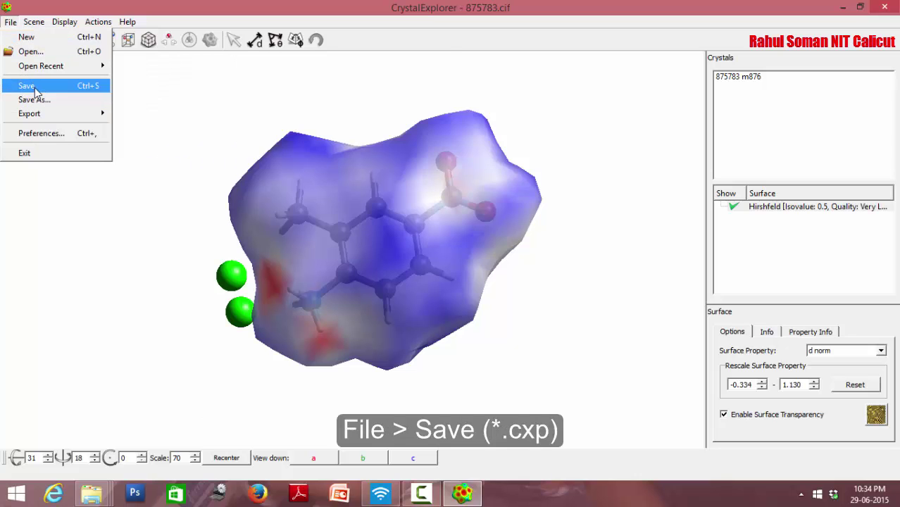
pyautogui.click(27, 85)
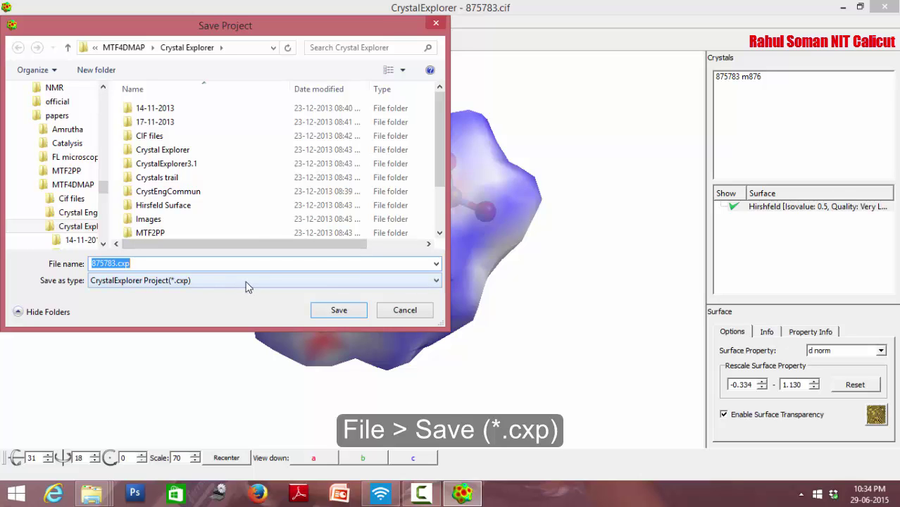
pyautogui.click(407, 311)
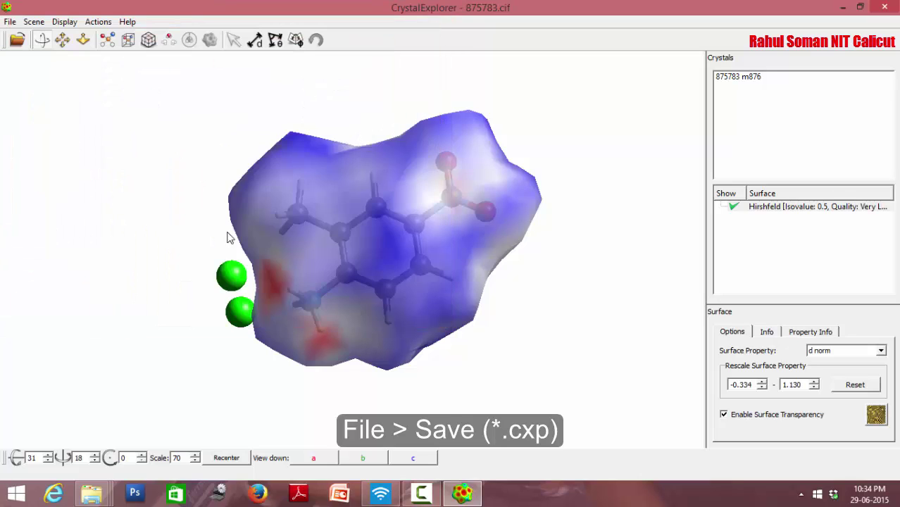
pyautogui.click(10, 22)
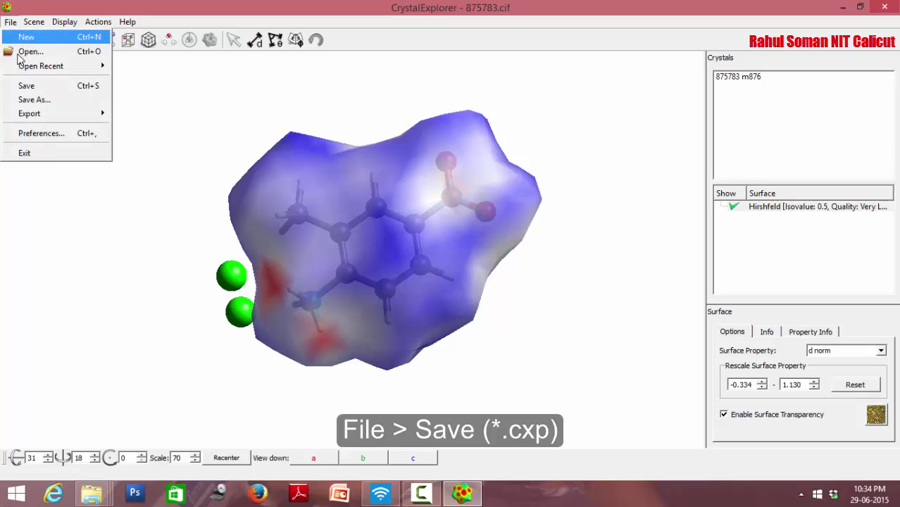
pyautogui.moveTo(30, 113)
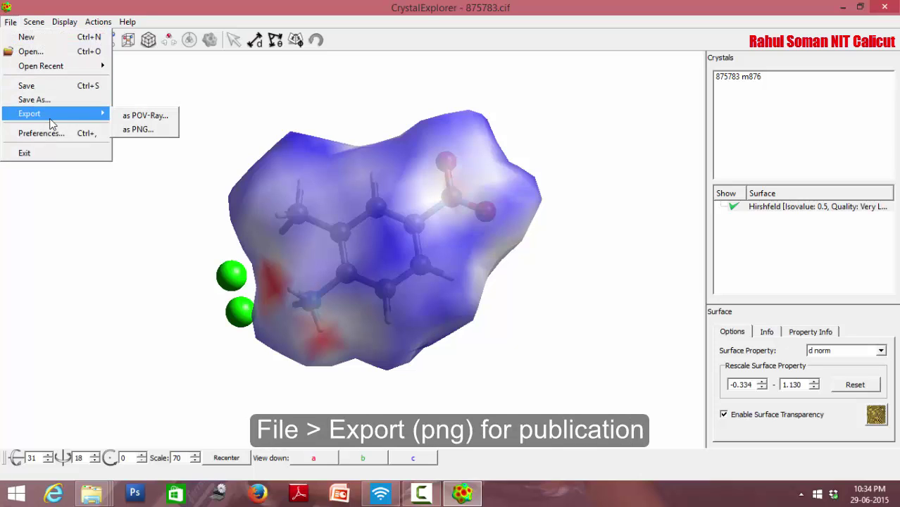
# Export the current surface view as the PNG image m876.png.
pyautogui.click(168, 133)
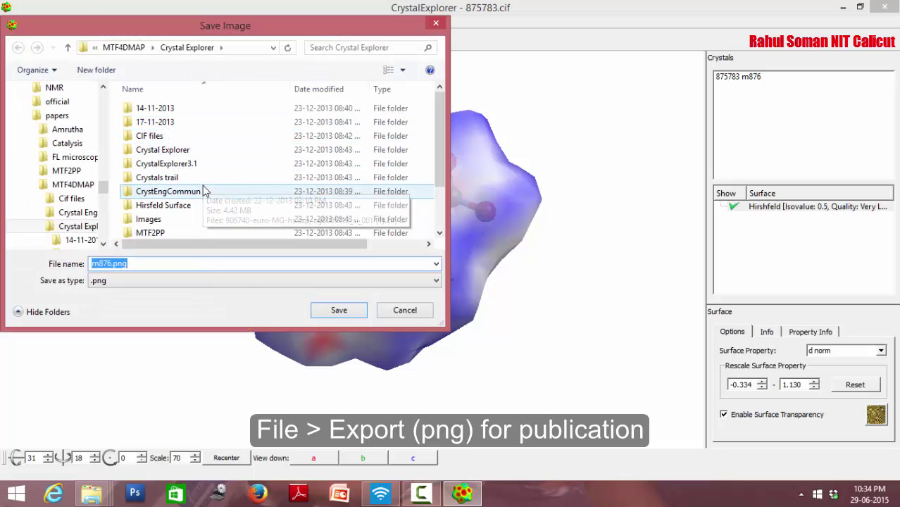
pyautogui.click(147, 264)
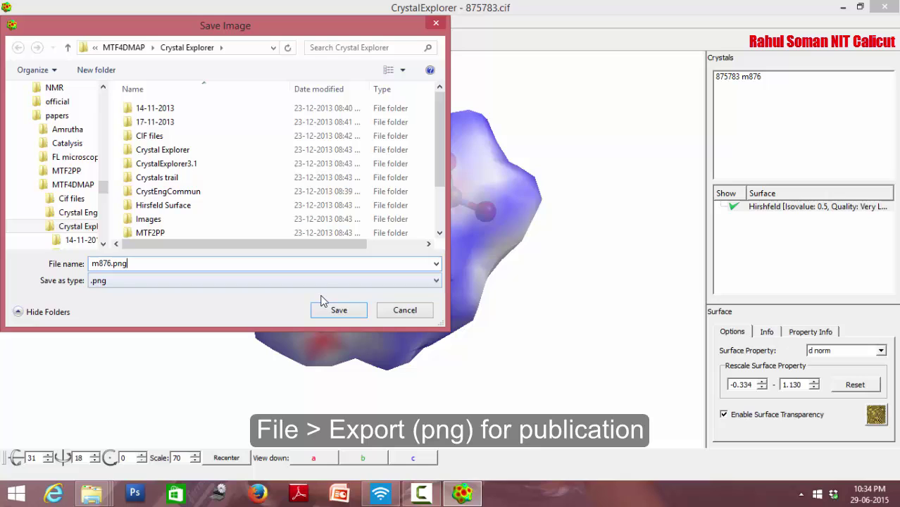
pyautogui.click(419, 313)
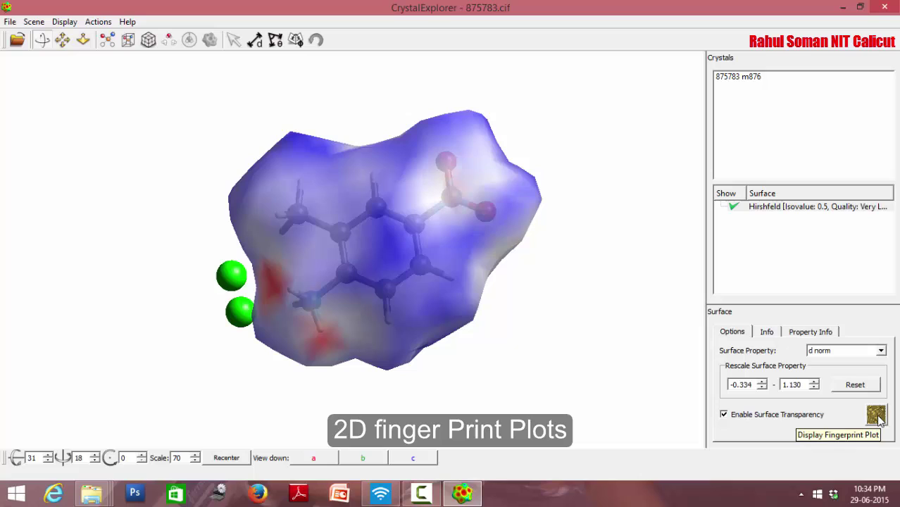
# Show the fingerprint plot at Translated range, after trying Expanded, filtered By Element.
pyautogui.click(877, 417)
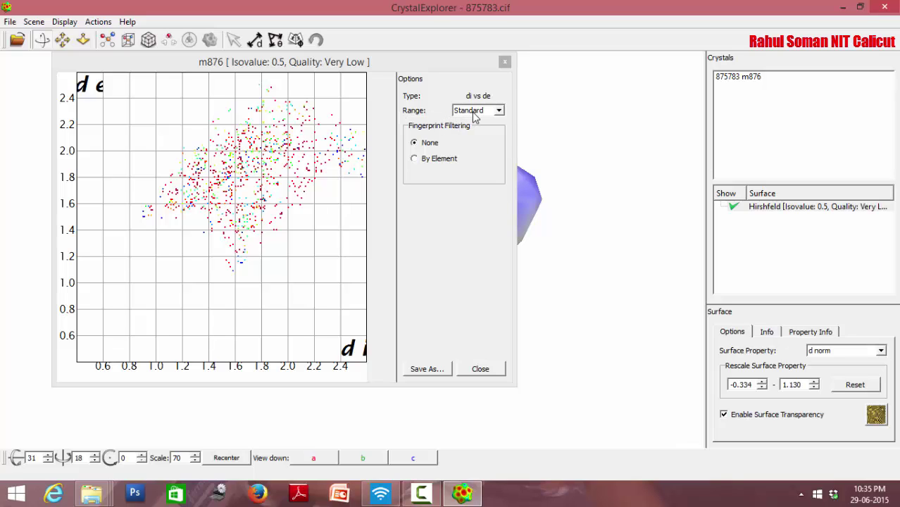
pyautogui.click(474, 112)
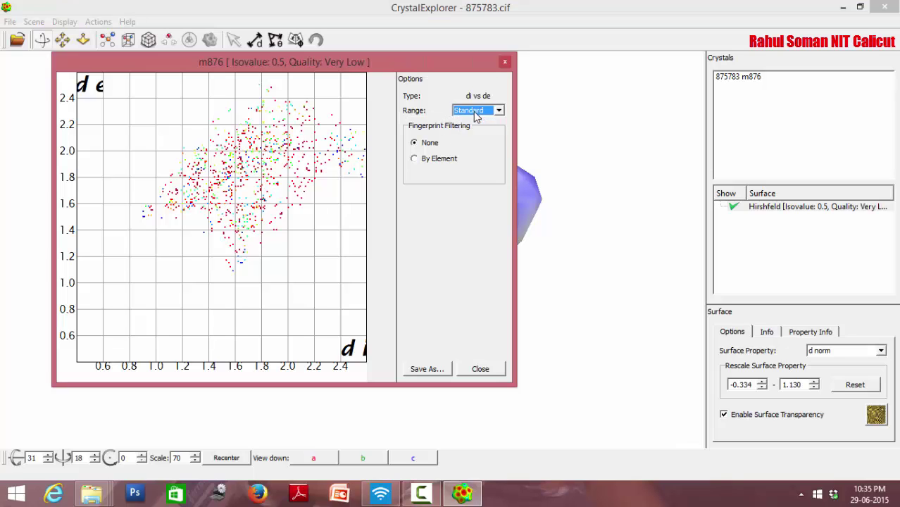
pyautogui.click(480, 132)
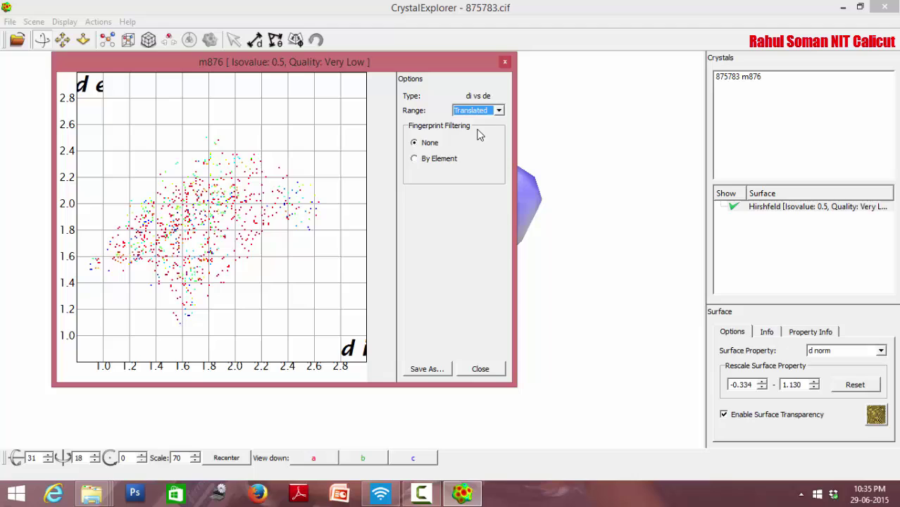
pyautogui.click(476, 113)
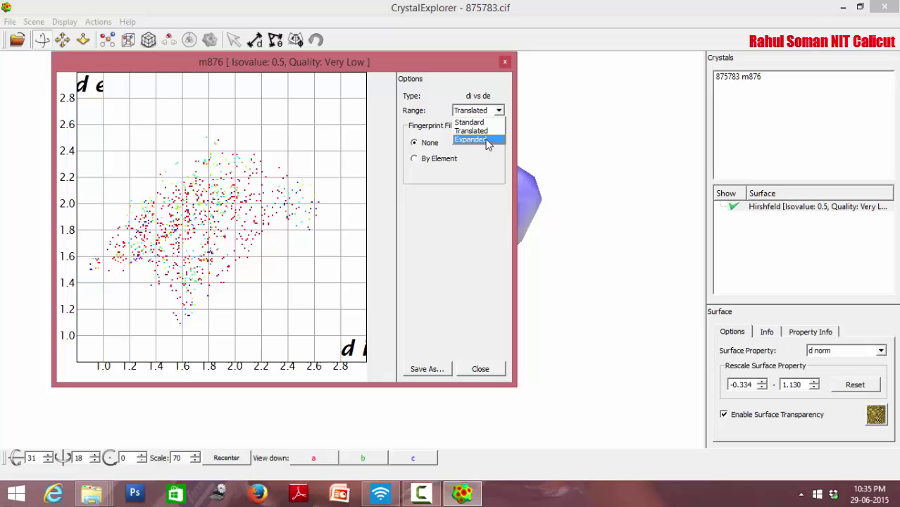
pyautogui.click(489, 141)
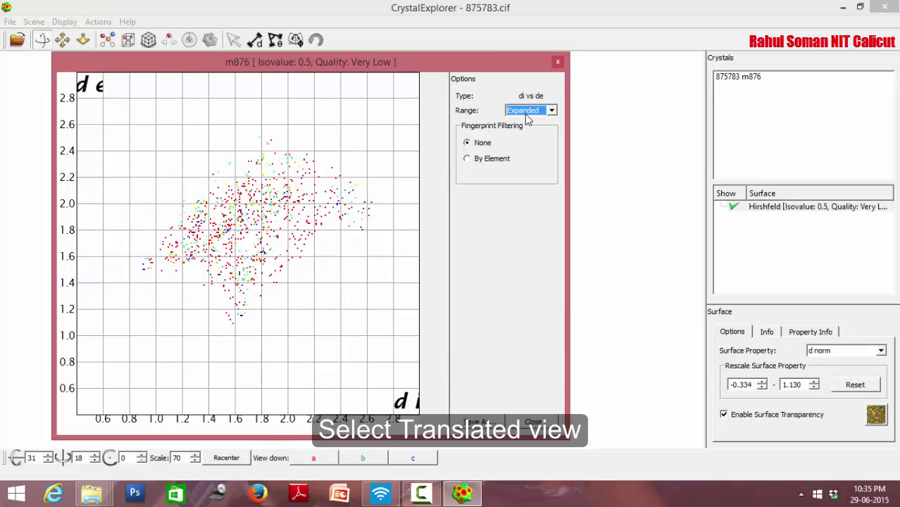
pyautogui.click(528, 115)
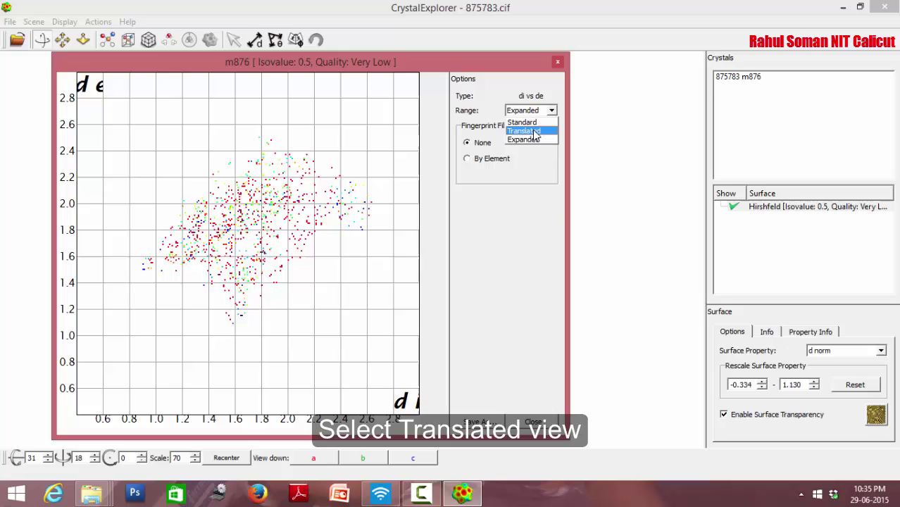
pyautogui.click(534, 131)
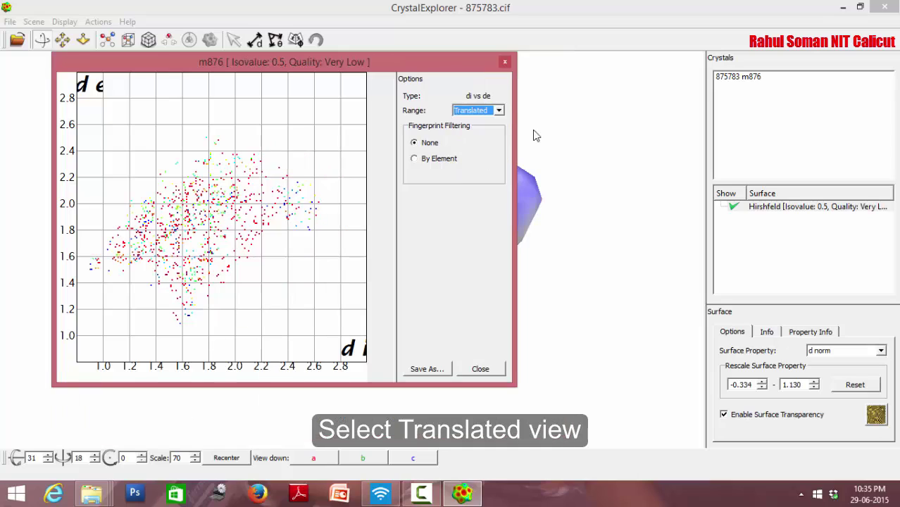
pyautogui.click(446, 162)
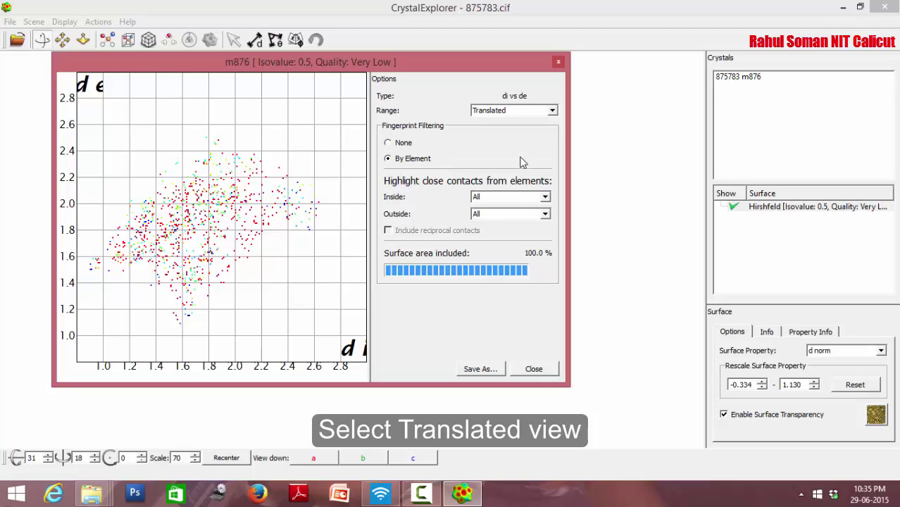
# Try CL as the inside element, then filter the fingerprint to O···H contacts (11.9%).
pyautogui.click(519, 199)
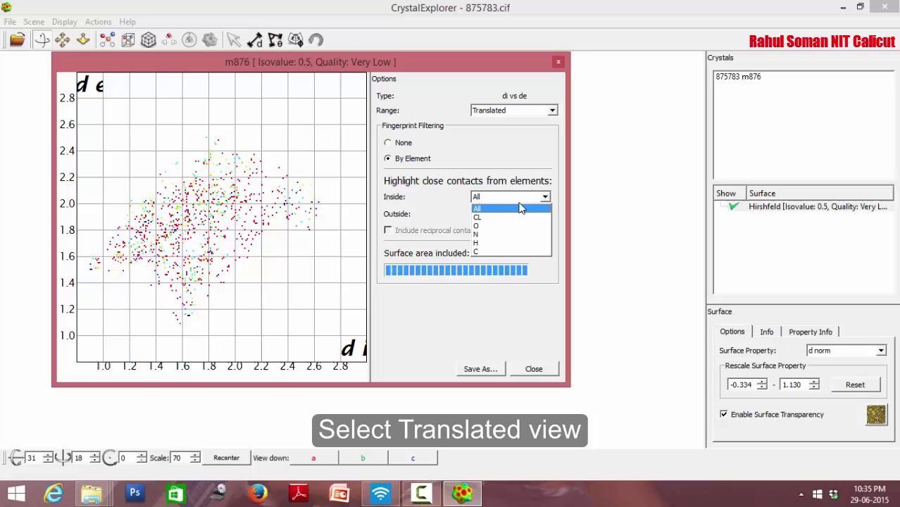
pyautogui.click(520, 218)
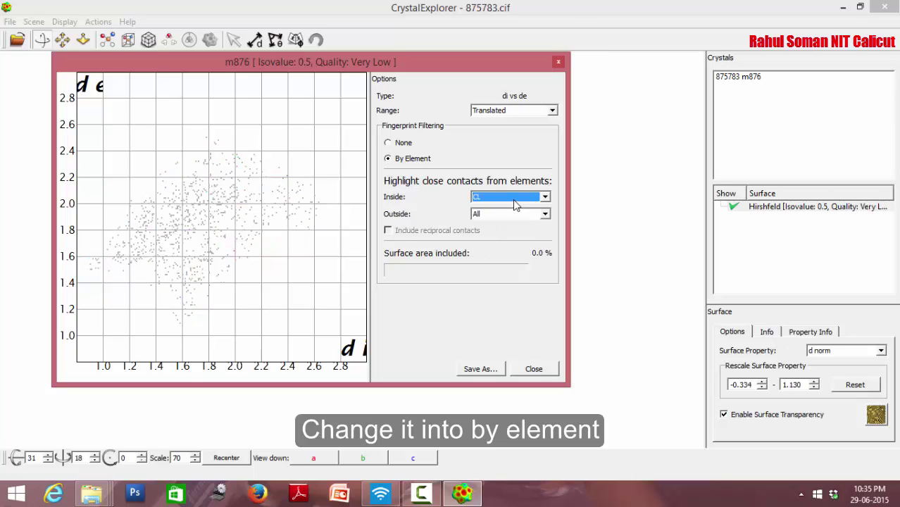
pyautogui.click(516, 201)
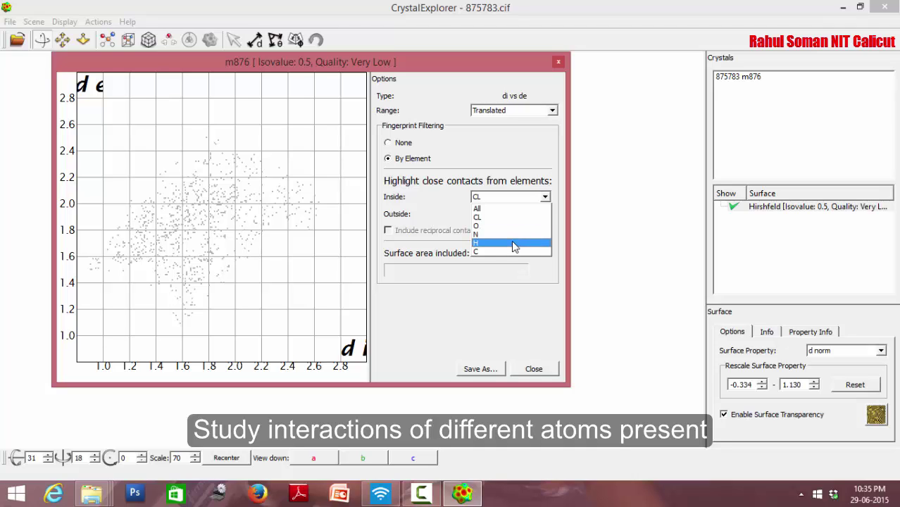
pyautogui.click(521, 225)
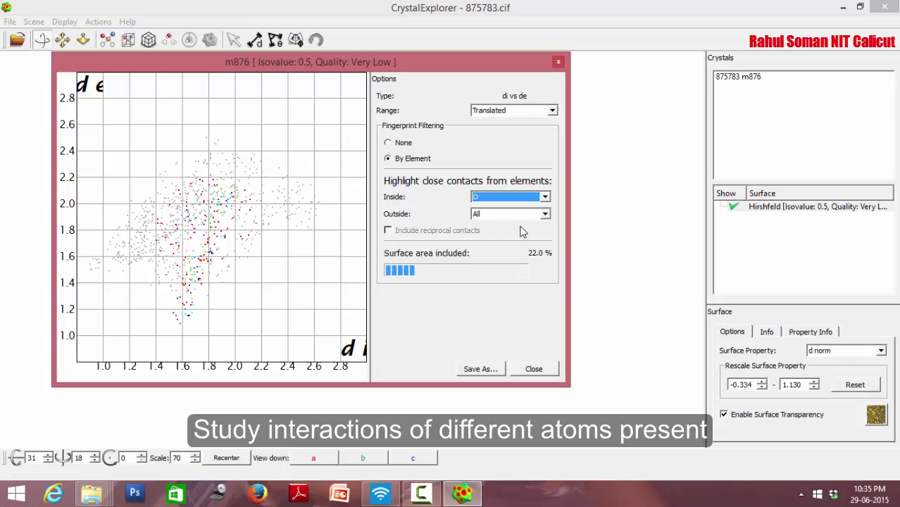
pyautogui.click(521, 214)
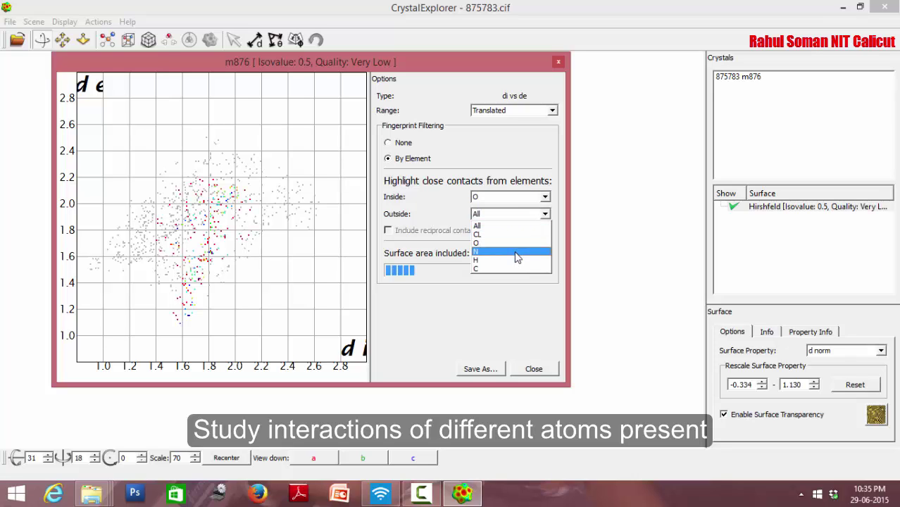
pyautogui.click(517, 261)
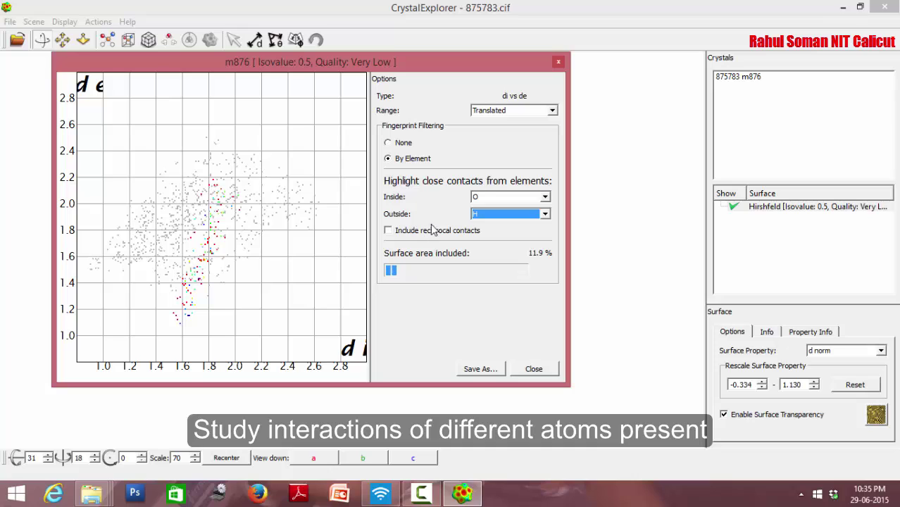
# Switch the filter to N···H contacts (0.3%), then to Inside N / Outside N.
pyautogui.click(527, 196)
pyautogui.click(526, 234)
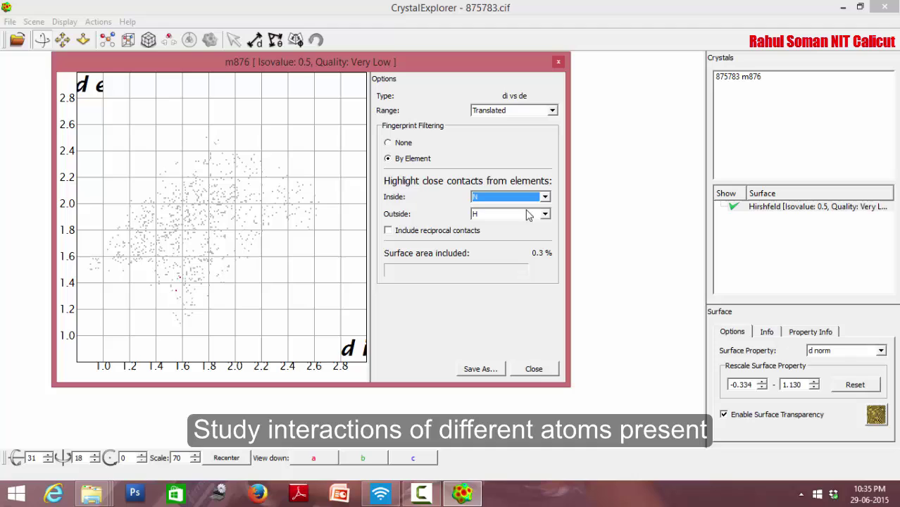
pyautogui.click(530, 215)
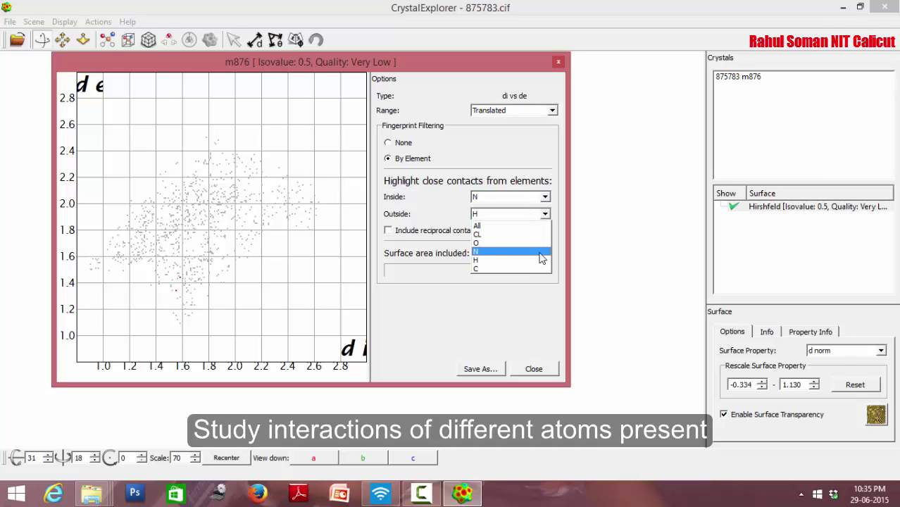
pyautogui.click(542, 252)
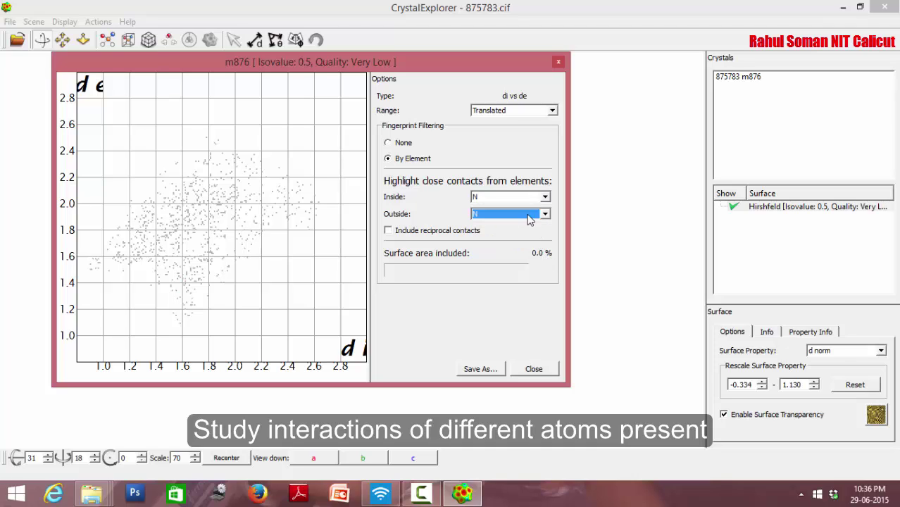
# Set Inside C and Outside C with reciprocal contacts ticked, giving 0.3% coverage.
pyautogui.click(511, 198)
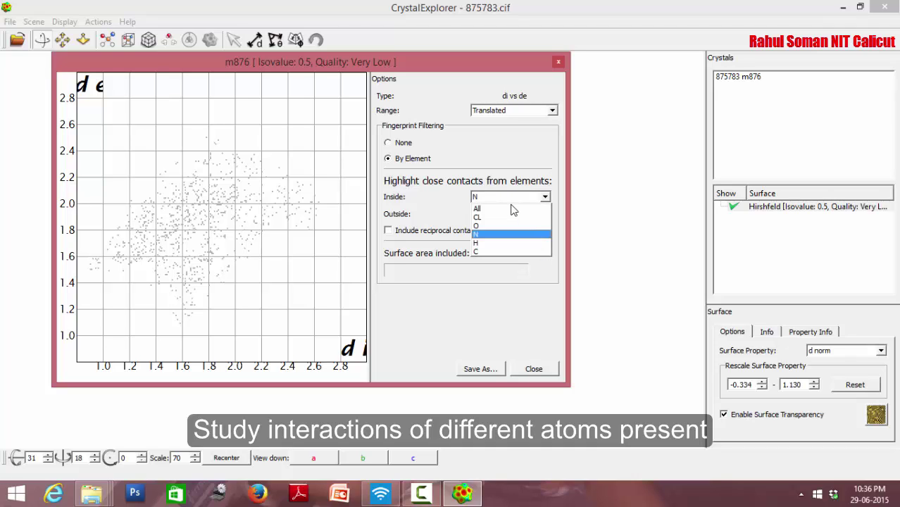
pyautogui.click(515, 251)
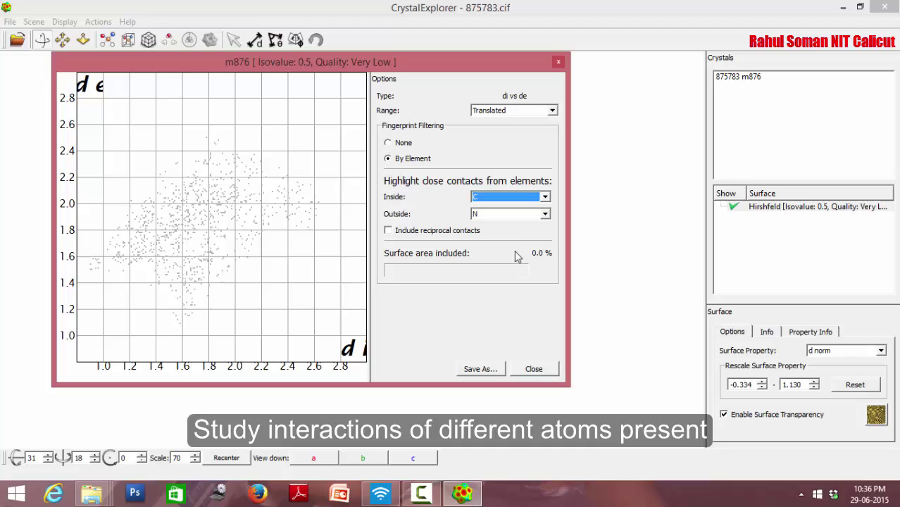
pyautogui.click(522, 218)
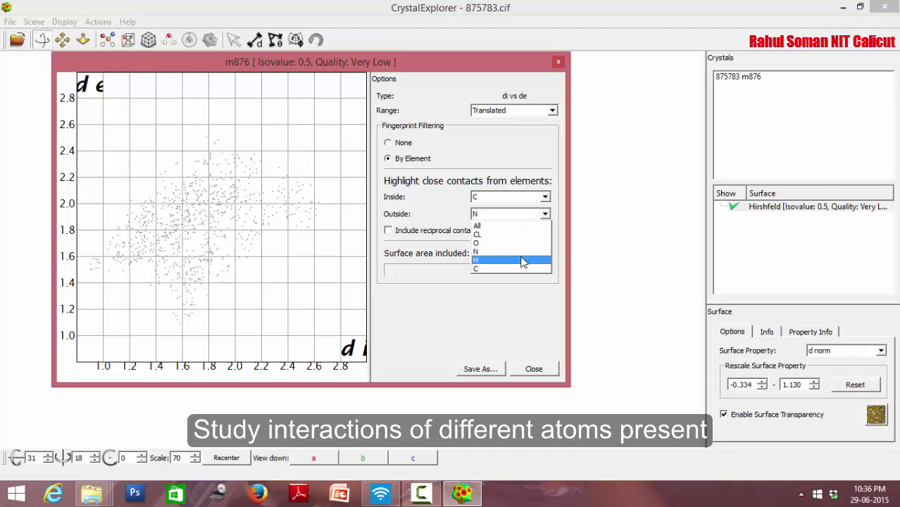
pyautogui.click(523, 269)
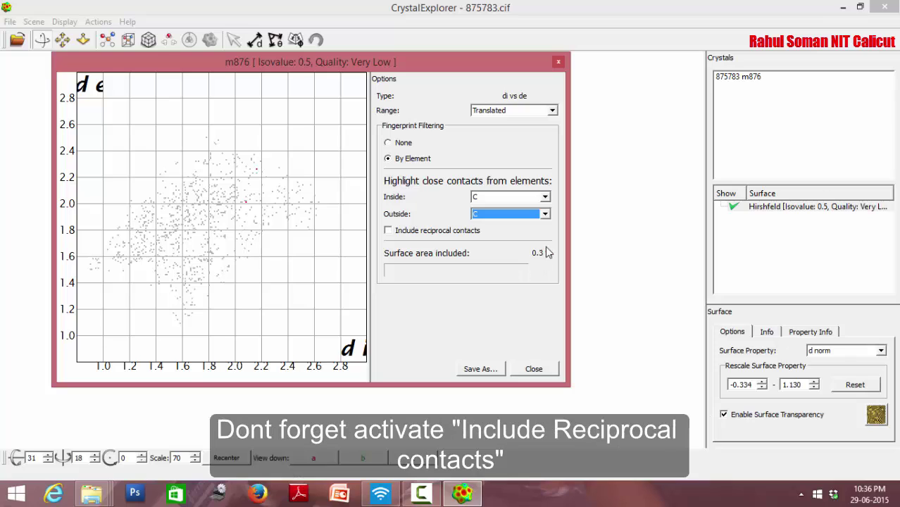
pyautogui.click(461, 235)
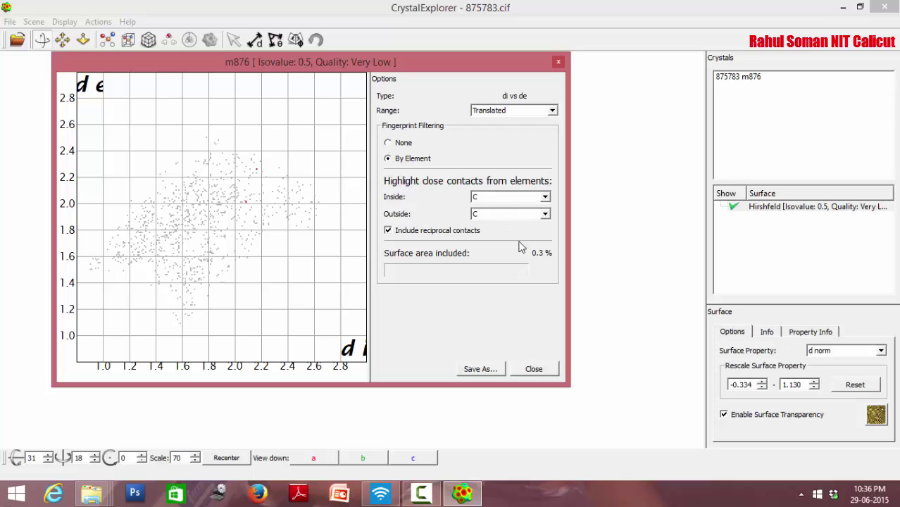
# Save the C–C fingerprint as PNG file 'C-C' and close the plot window.
pyautogui.click(485, 370)
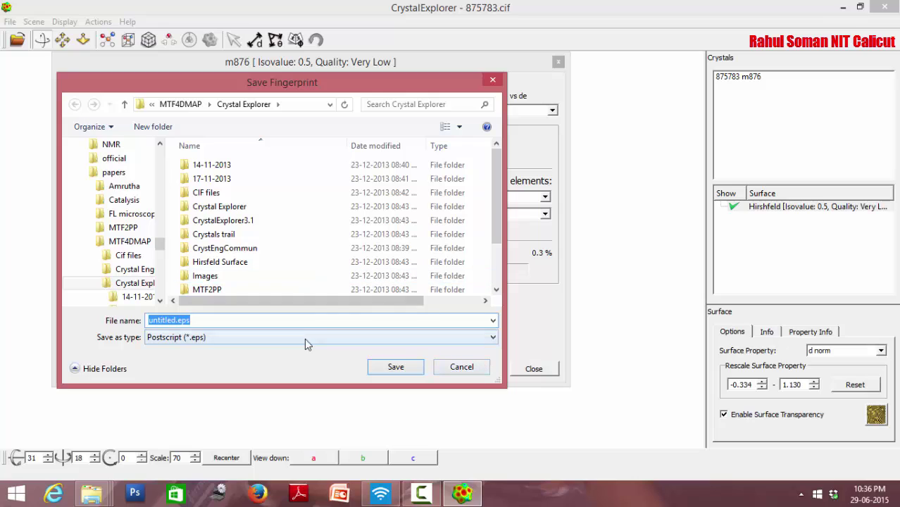
pyautogui.click(305, 338)
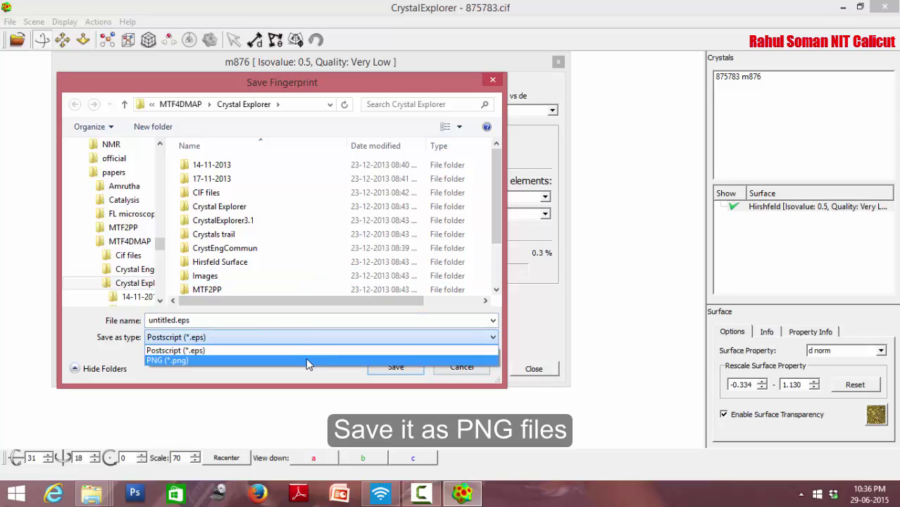
pyautogui.click(307, 360)
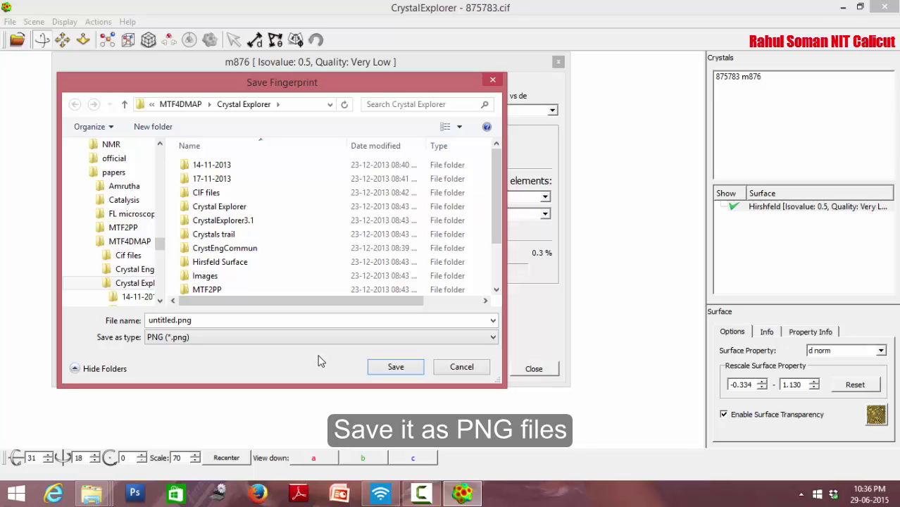
pyautogui.doubleClick(319, 324)
pyautogui.write('C')
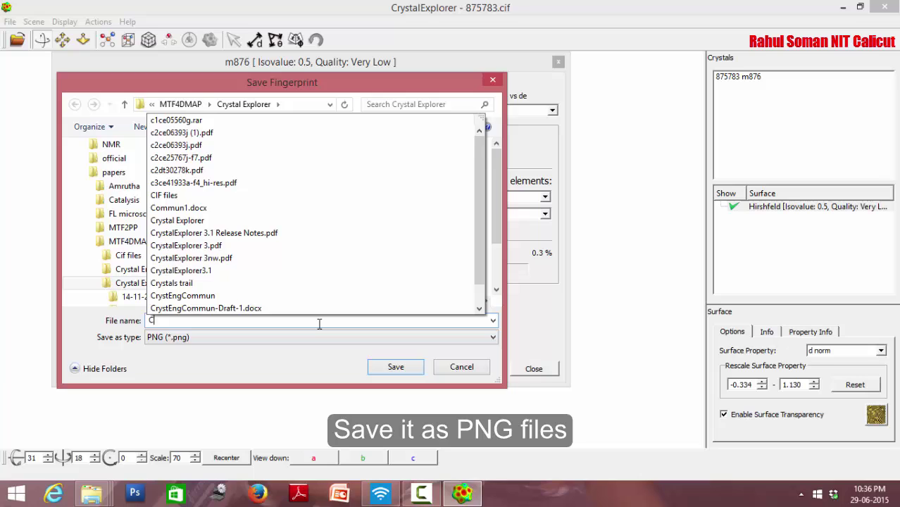
pyautogui.write('-C')
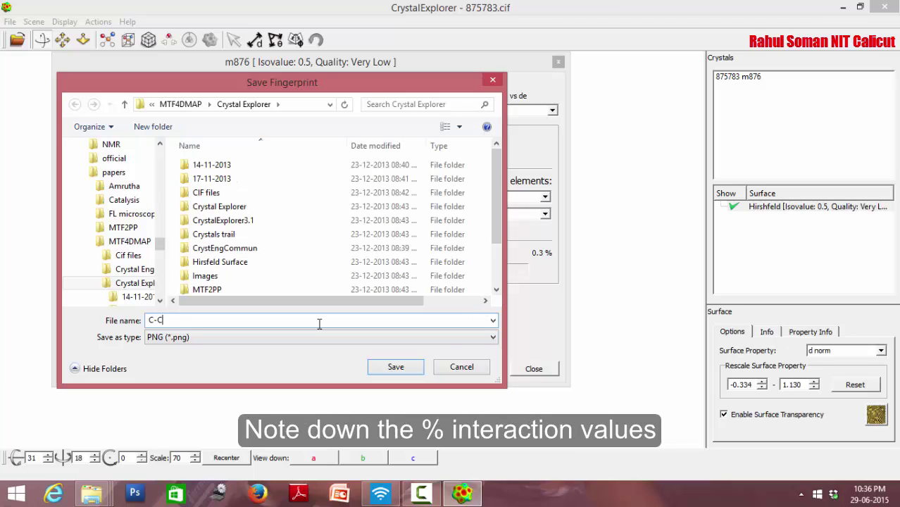
pyautogui.click(459, 367)
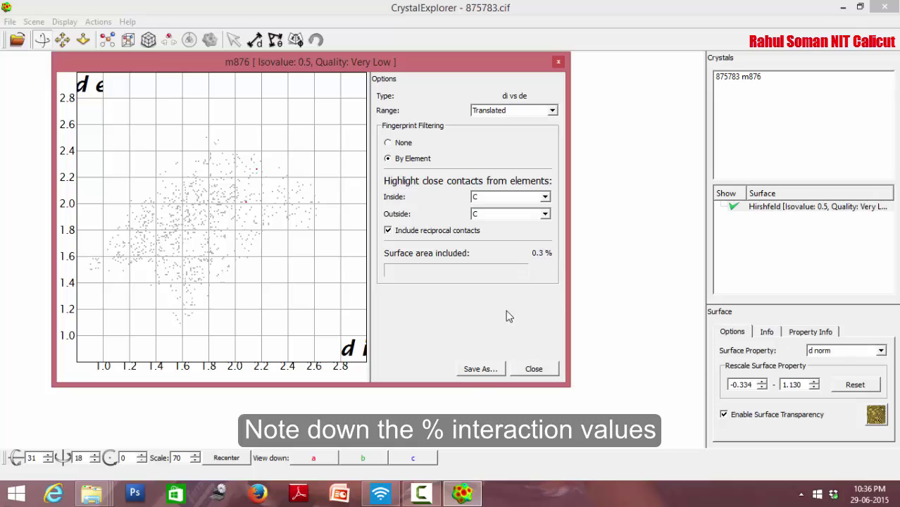
pyautogui.click(537, 370)
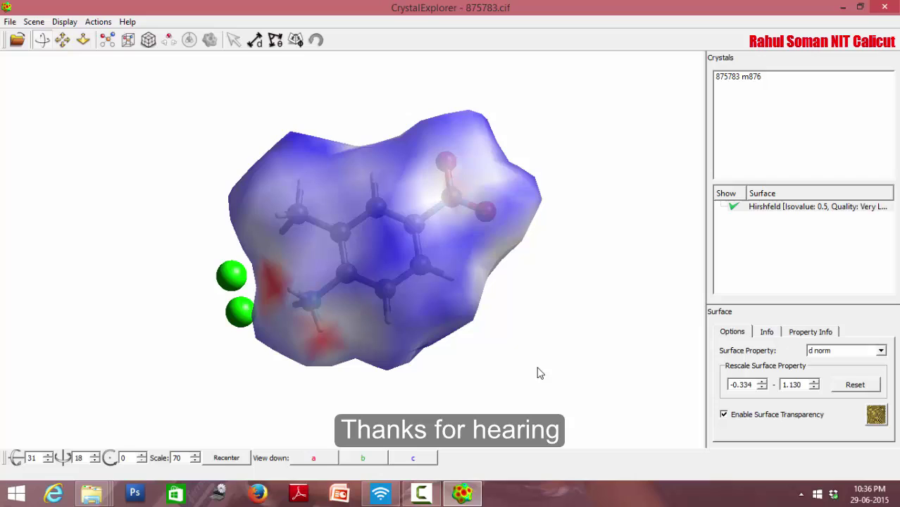